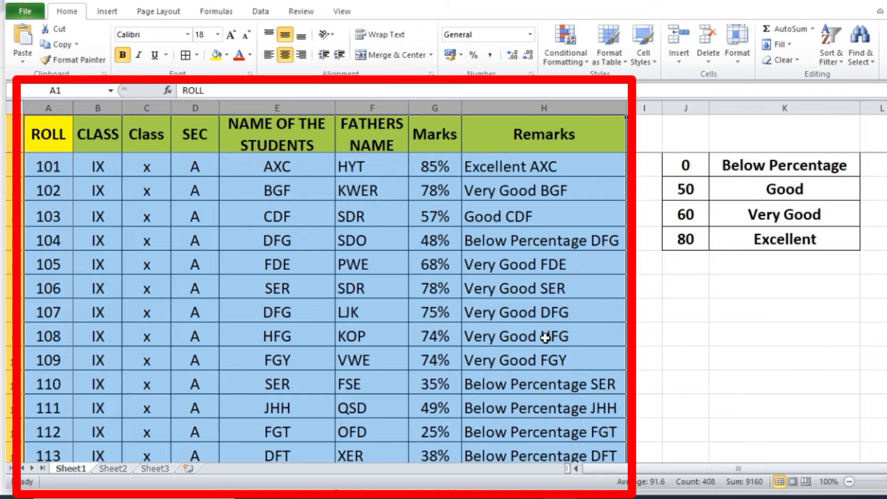
click(786, 224)
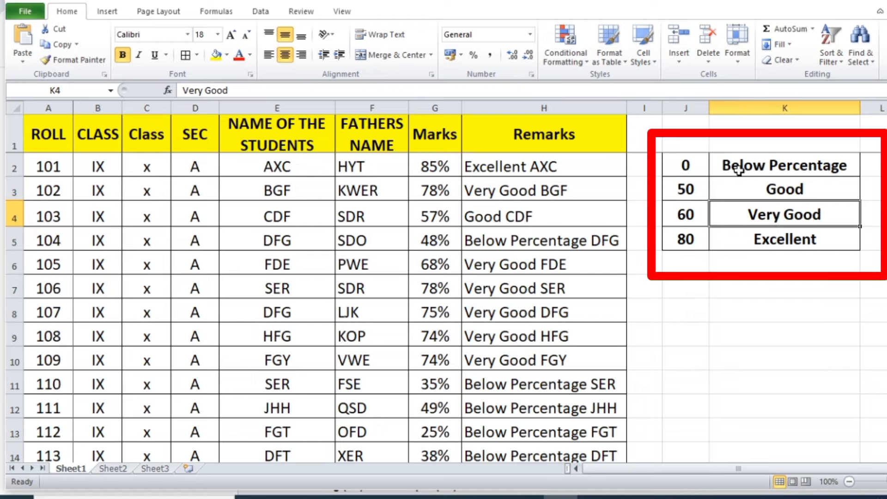
drag(689, 165, 789, 236)
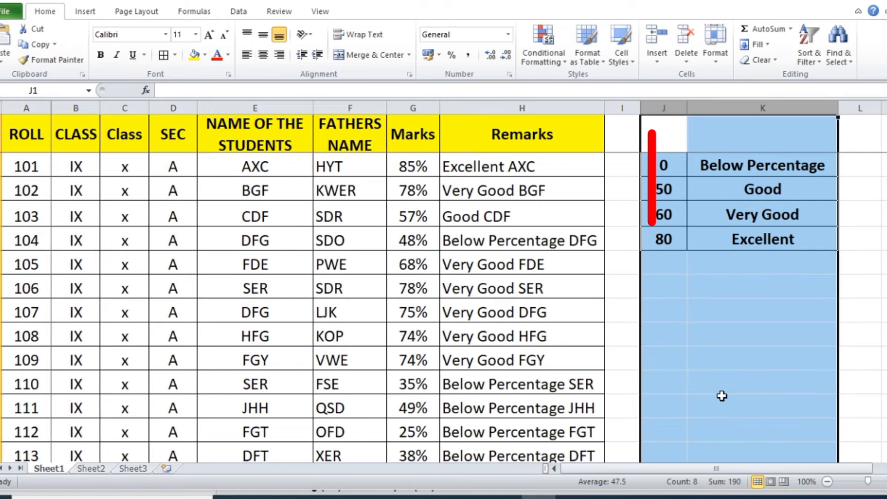
click(426, 170)
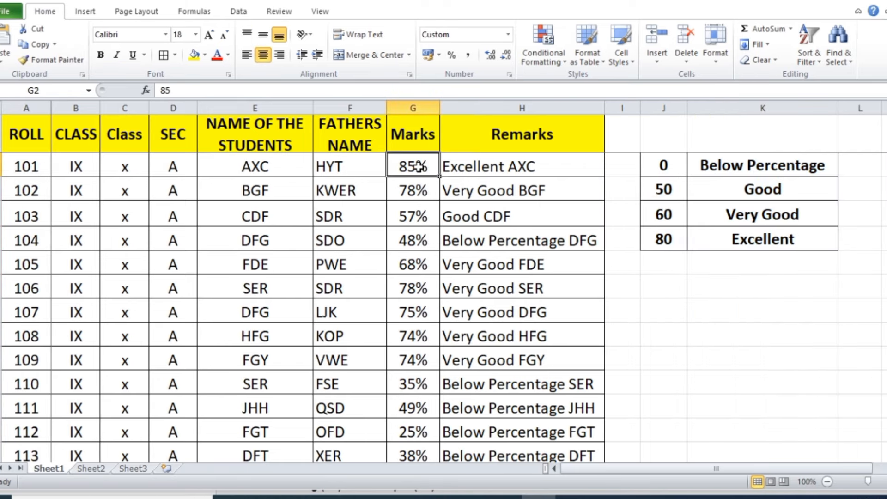
drag(664, 139, 823, 266)
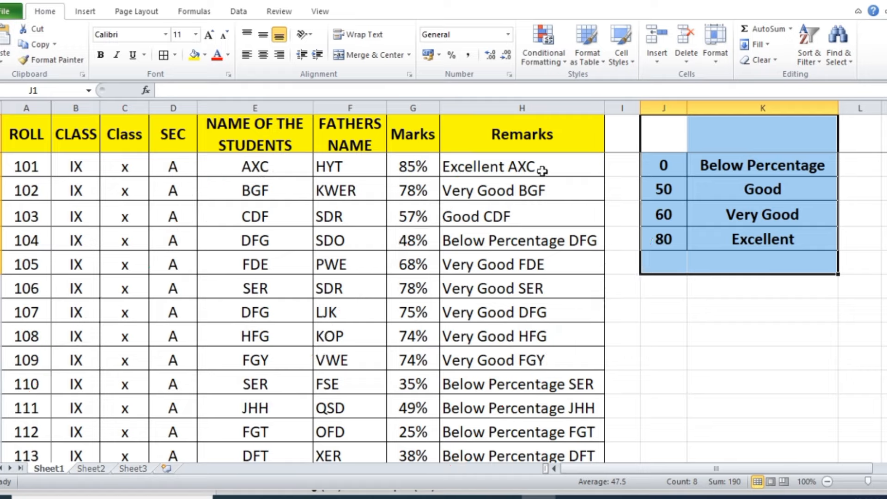
Change the marks of roll number 101 in cell G2 to 71
click(410, 169)
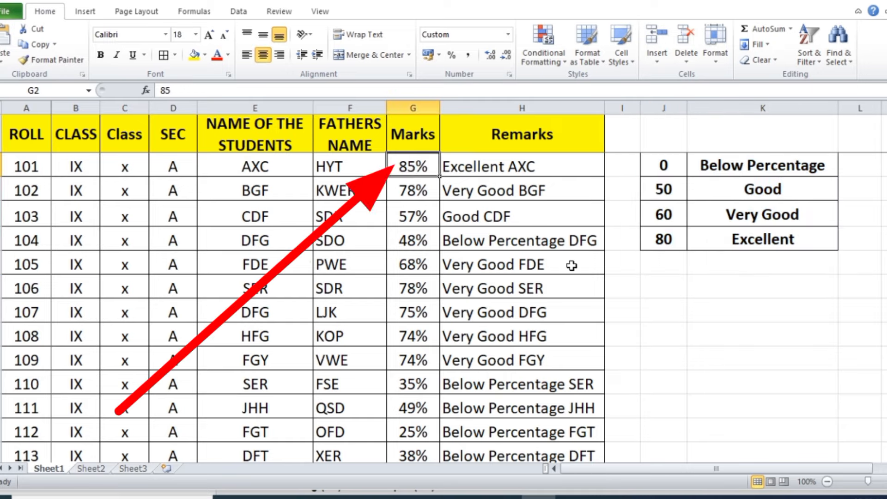
text(71)
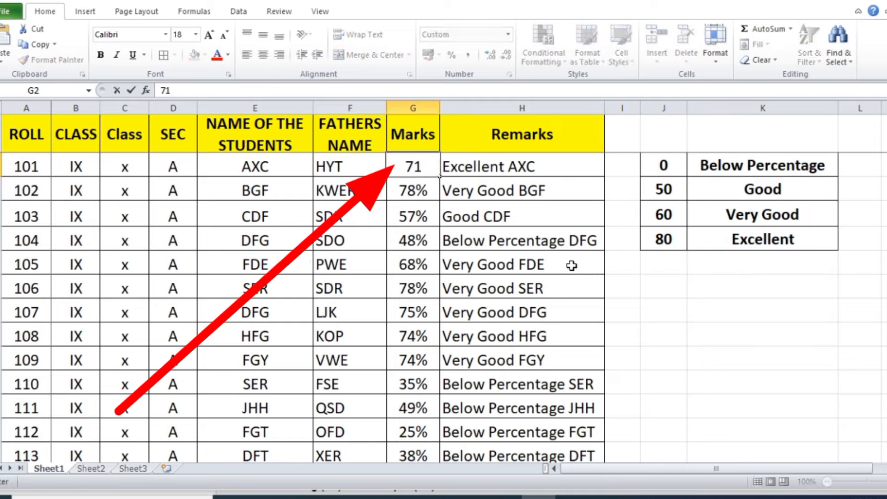
key(Return)
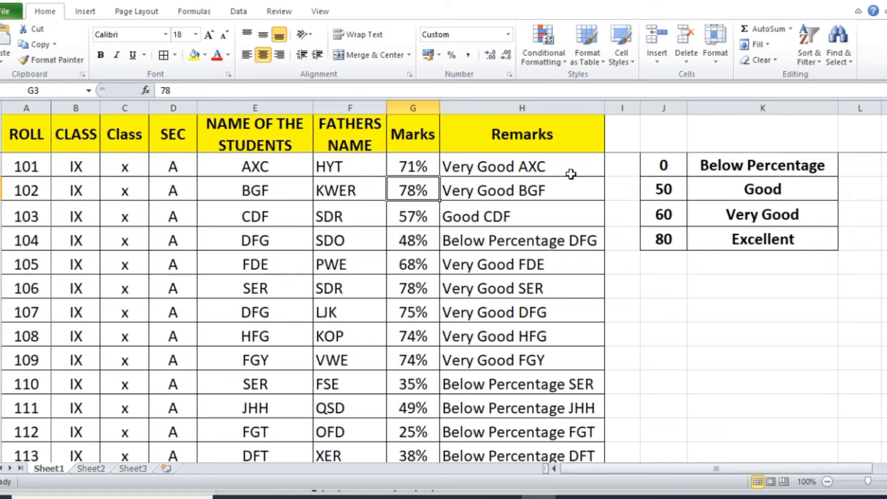
click(736, 325)
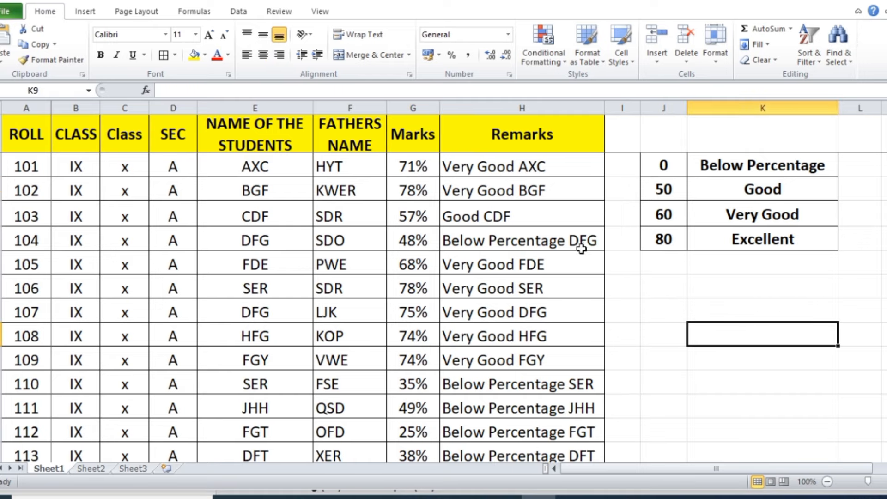
Clear all entries under the Remarks header, from roll 101 through roll 150 (H2:H51)
drag(535, 170, 551, 435)
key(Delete)
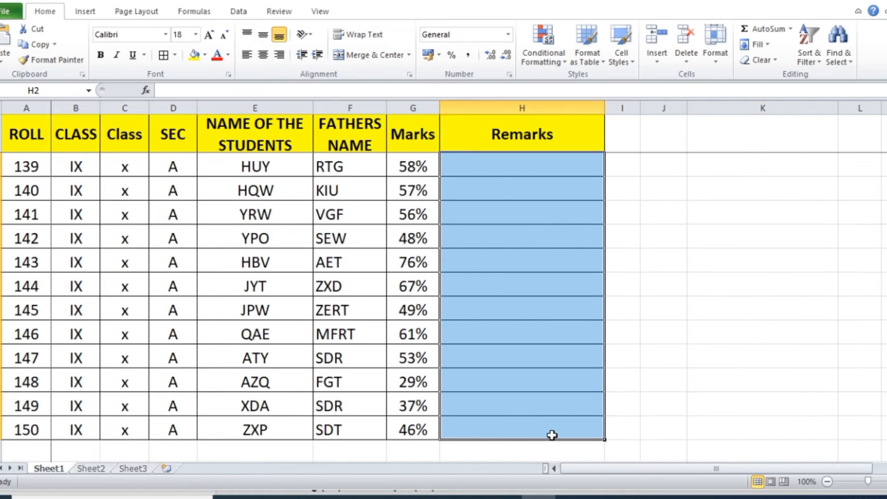
click(771, 356)
scroll(650, 298, up, 13)
click(741, 354)
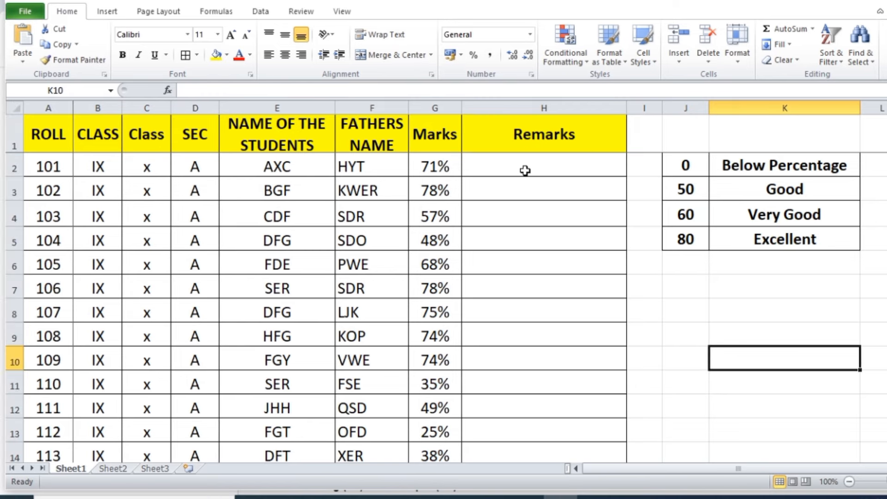
Begin a VLOOKUP formula in H2 with G2 as the lookup value and the absolute range $J$2:$K$5 as the table array
click(529, 170)
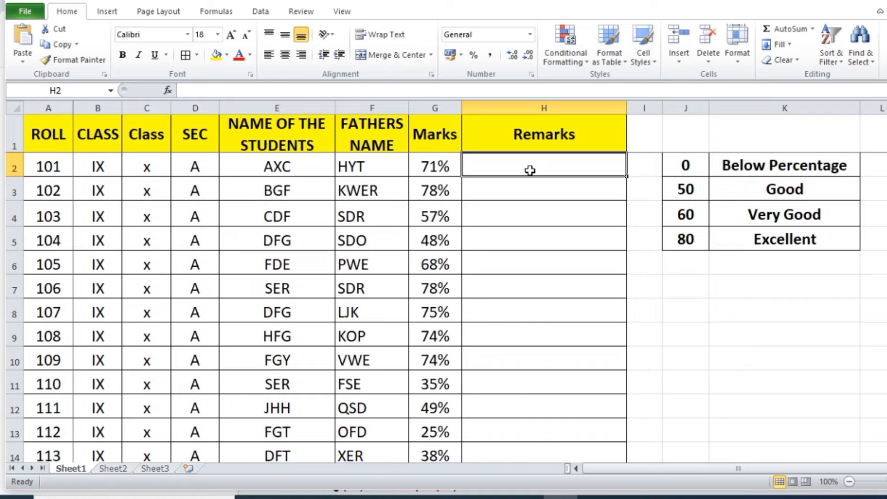
text(=)
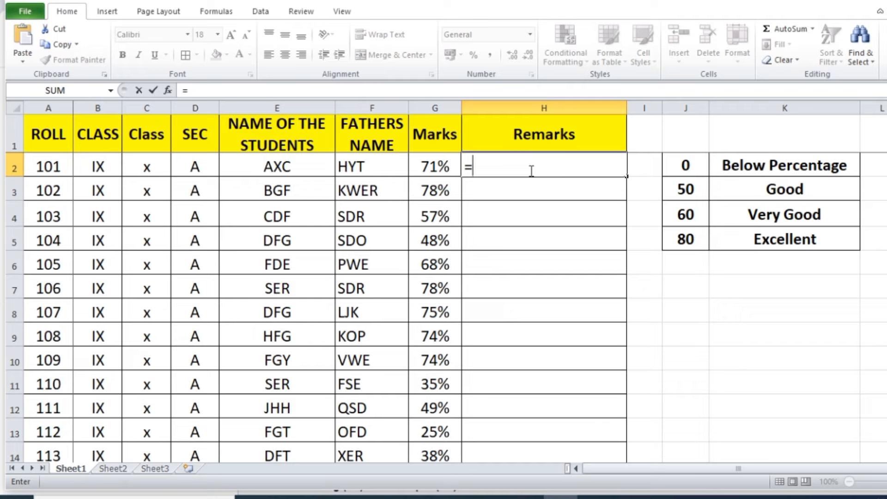
text(vlo)
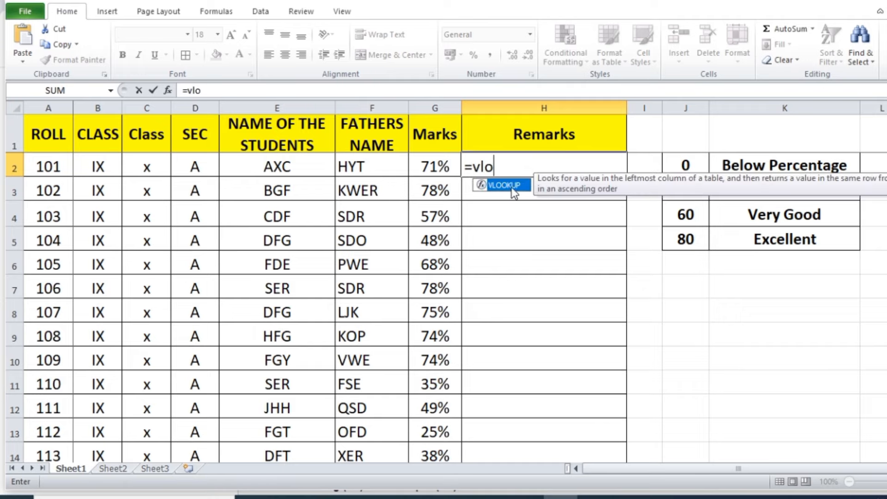
double_click(511, 188)
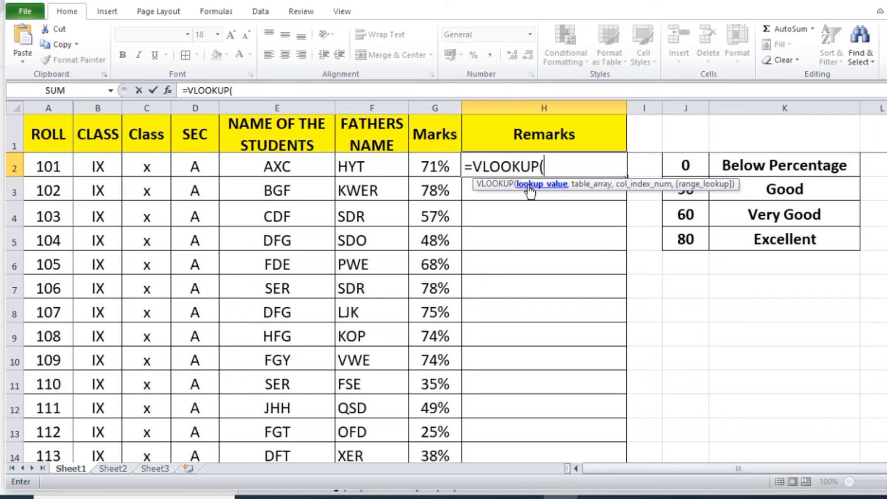
click(434, 166)
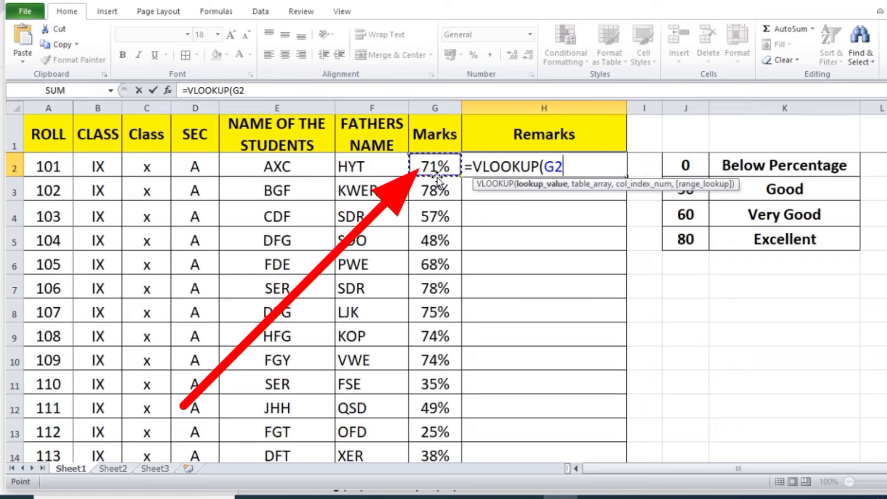
text(,)
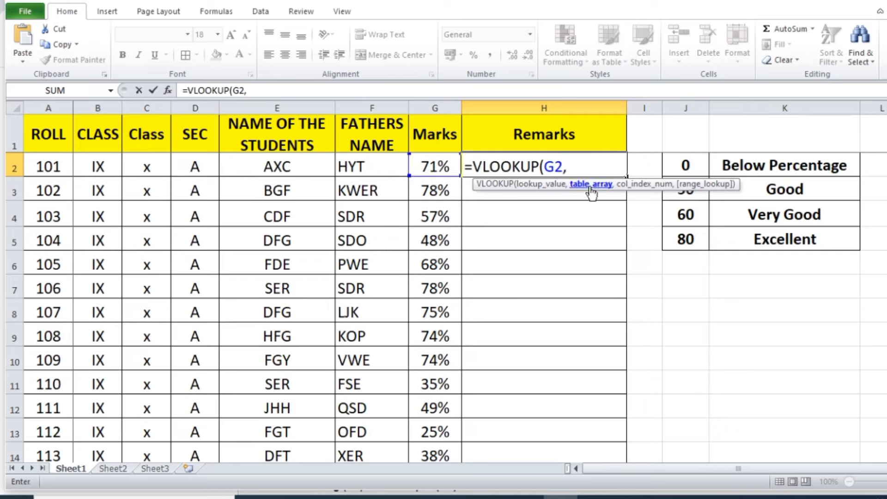
mouse_move(680, 165)
mouse_down()
mouse_move(779, 164)
mouse_move(792, 235)
mouse_move(803, 239)
mouse_up()
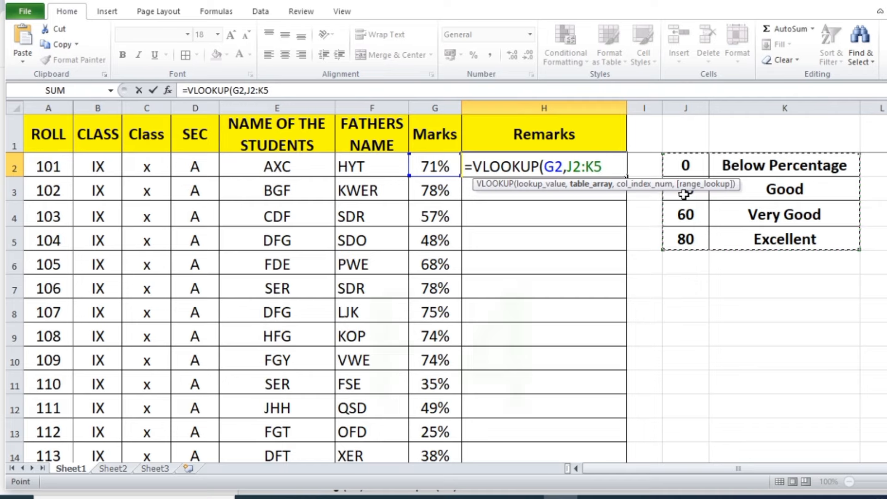
key(F4)
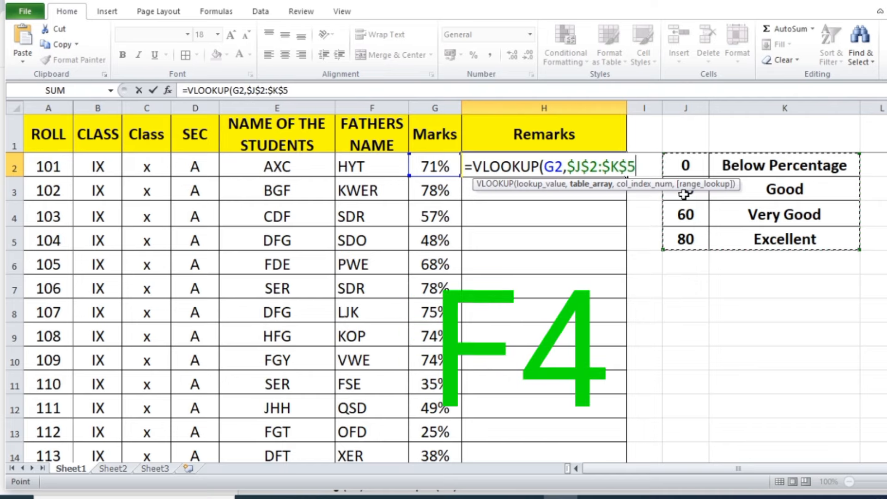
Complete the H2 VLOOKUP formula with column index 2 and TRUE for approximate match
text(,)
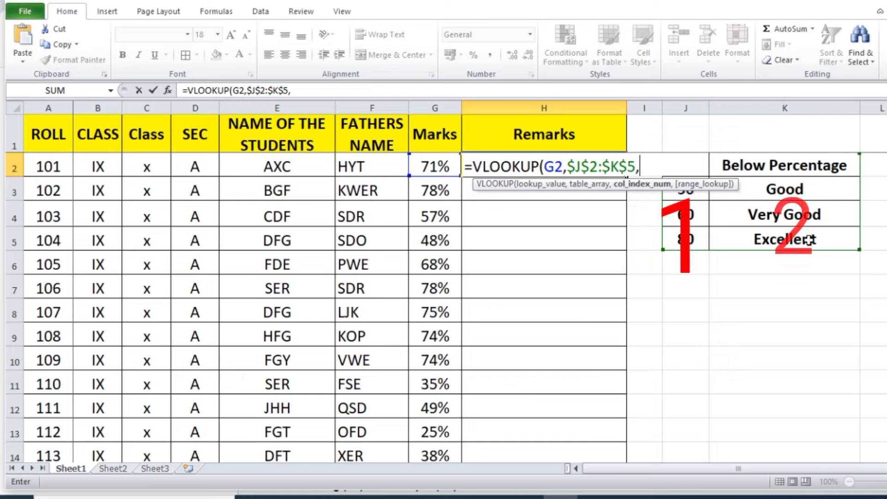
text(2)
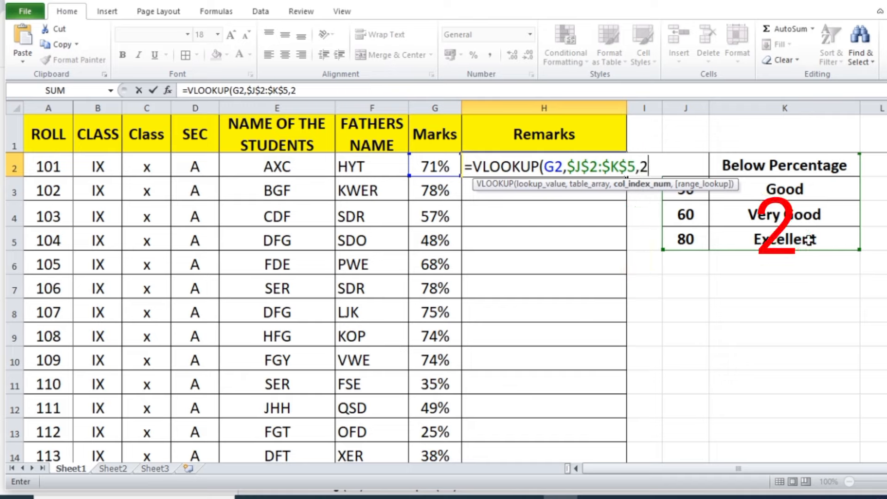
text(,)
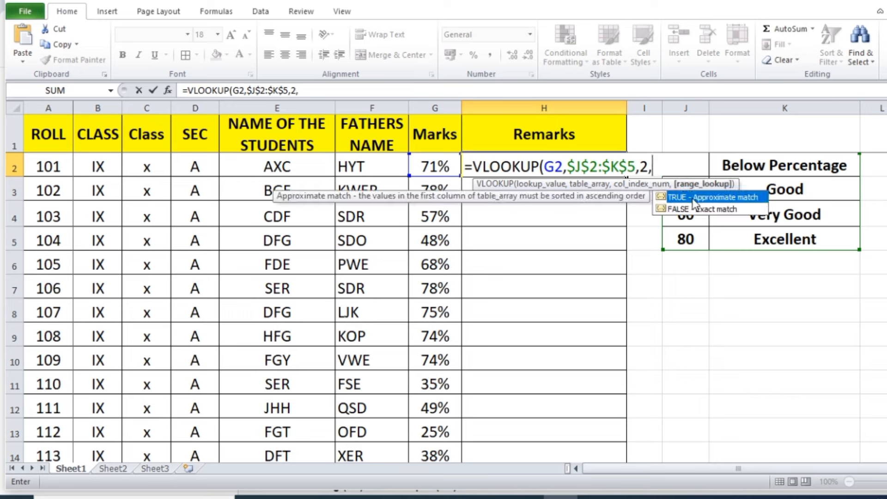
double_click(676, 198)
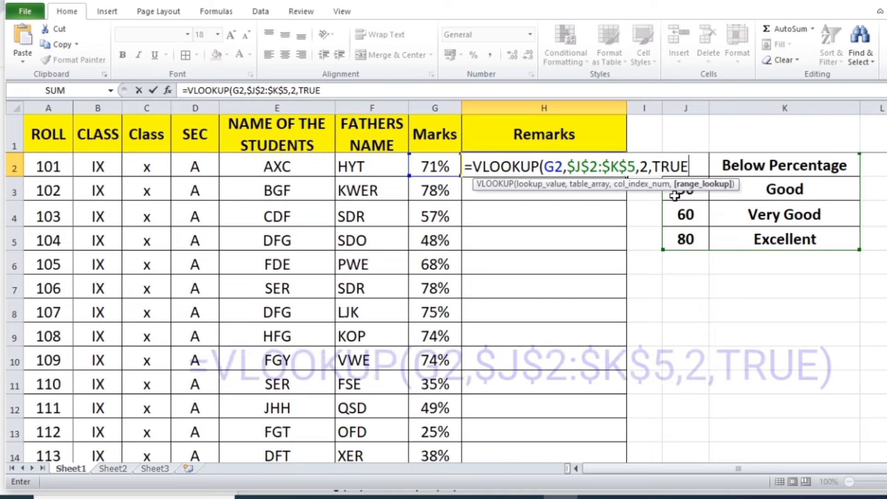
text())
key(Return)
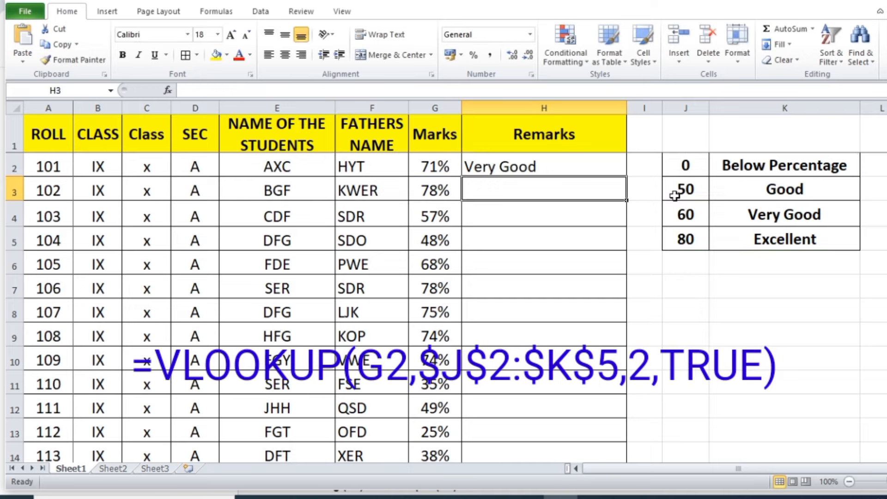
Fill the H2 formula down the Remarks column through the last student, roll 150
click(569, 165)
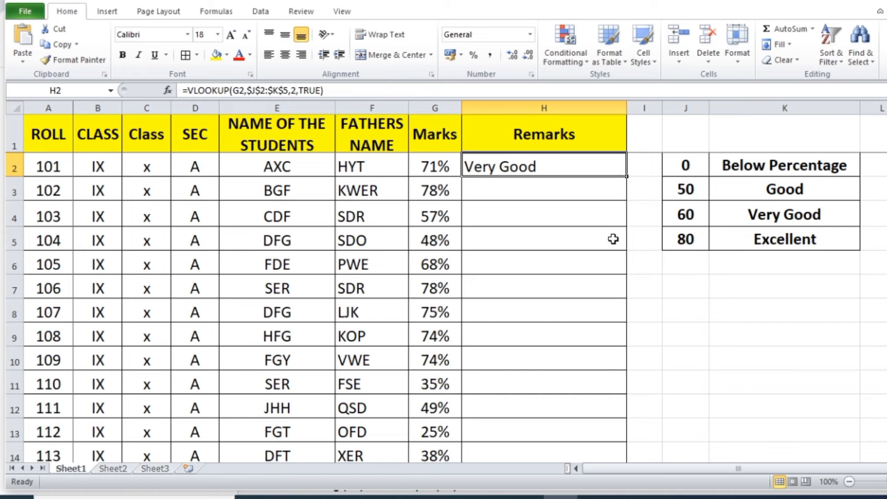
drag(626, 177, 621, 432)
scroll(735, 333, up, 12)
scroll(735, 333, up, 1)
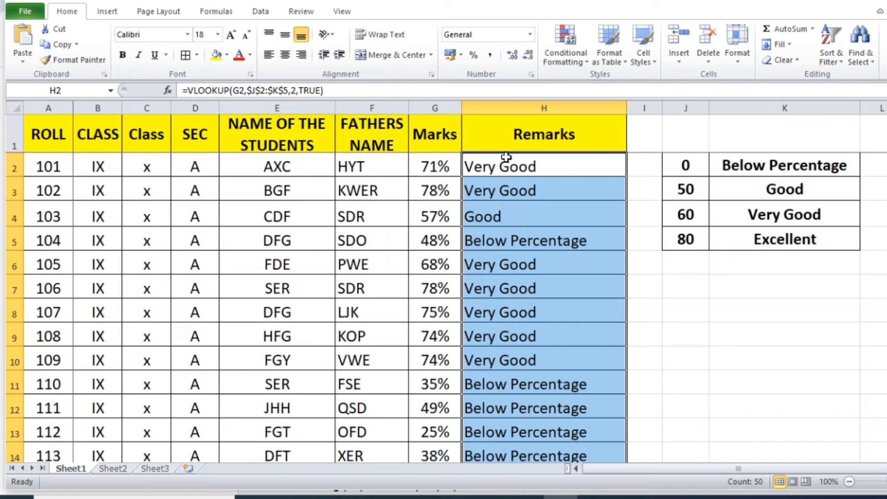
Append &E2 to the H2 VLOOKUP formula to add the student's name, and fill it down through H13
click(581, 169)
double_click(567, 170)
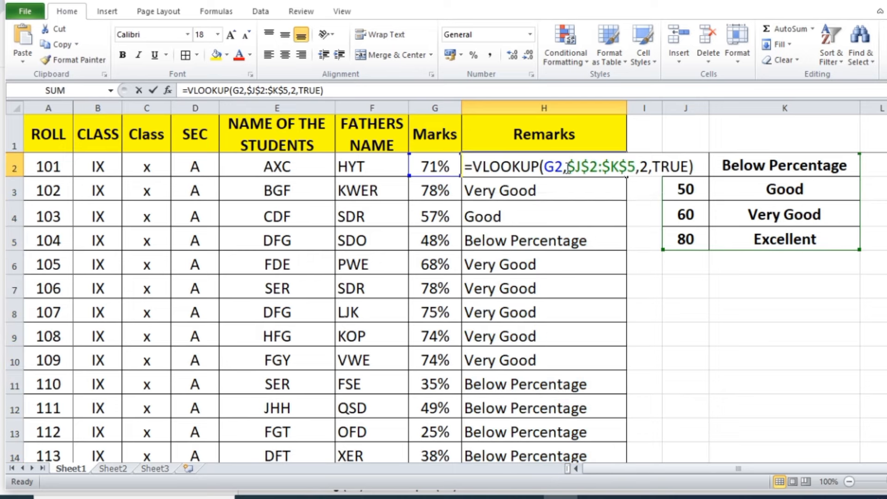
click(699, 167)
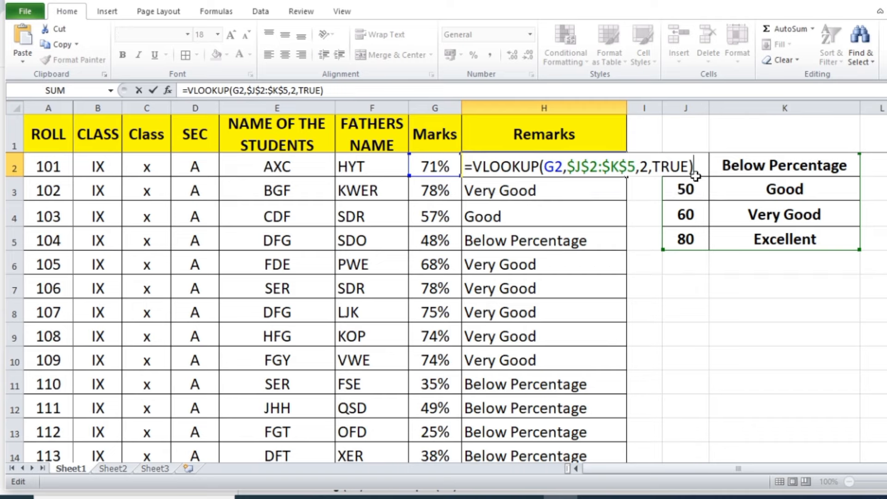
text(&)
click(270, 167)
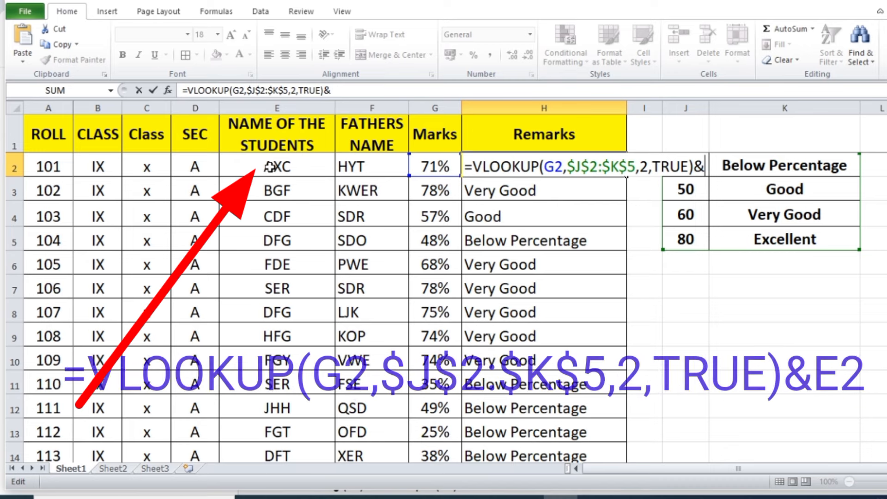
text())
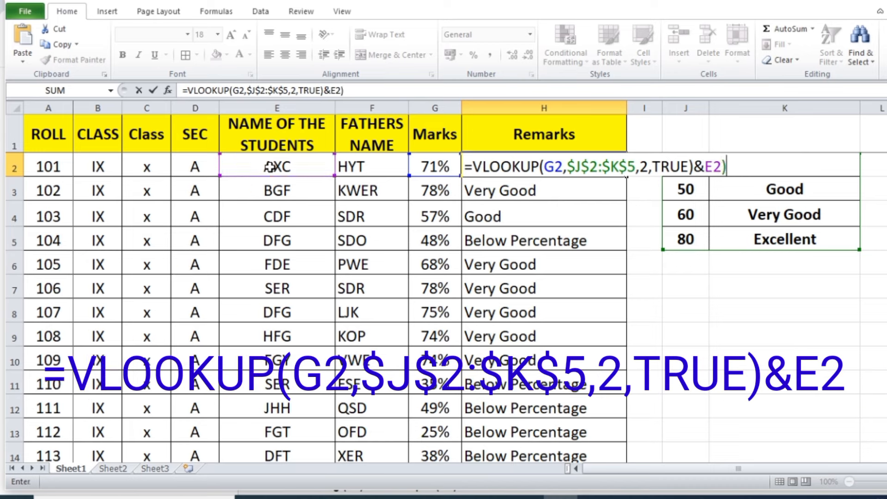
key(Return)
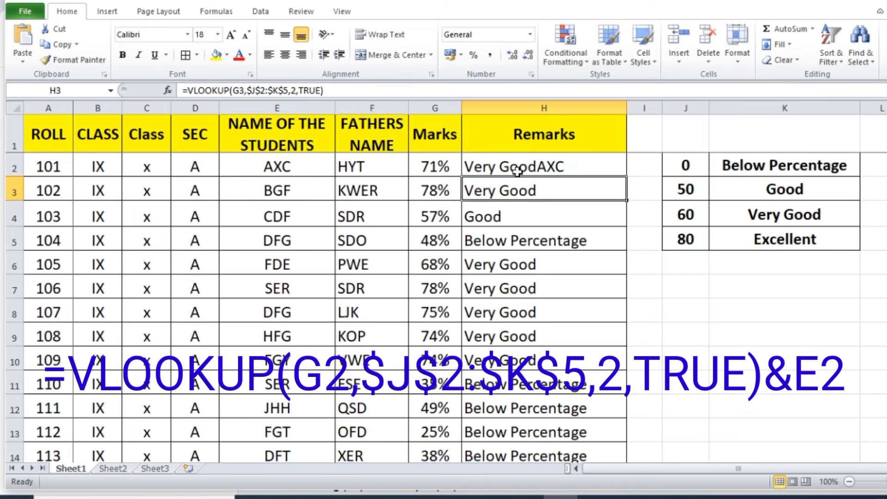
click(560, 172)
drag(627, 176, 628, 436)
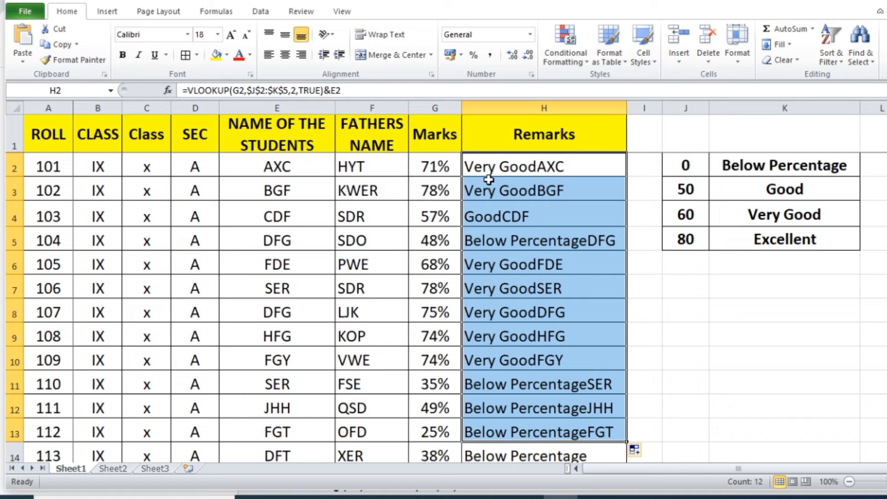
Insert a quoted space, &" ", between the VLOOKUP and &E2 in the H2 formula to separate grade and student name
click(562, 170)
double_click(557, 168)
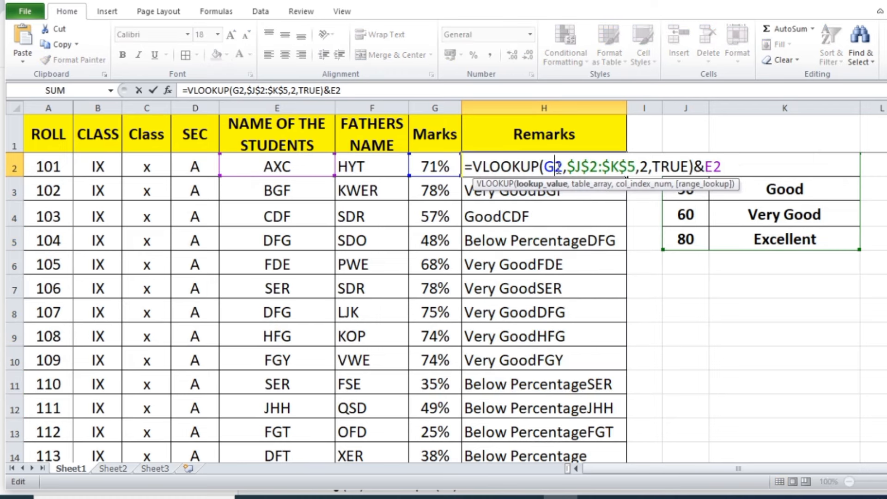
click(695, 167)
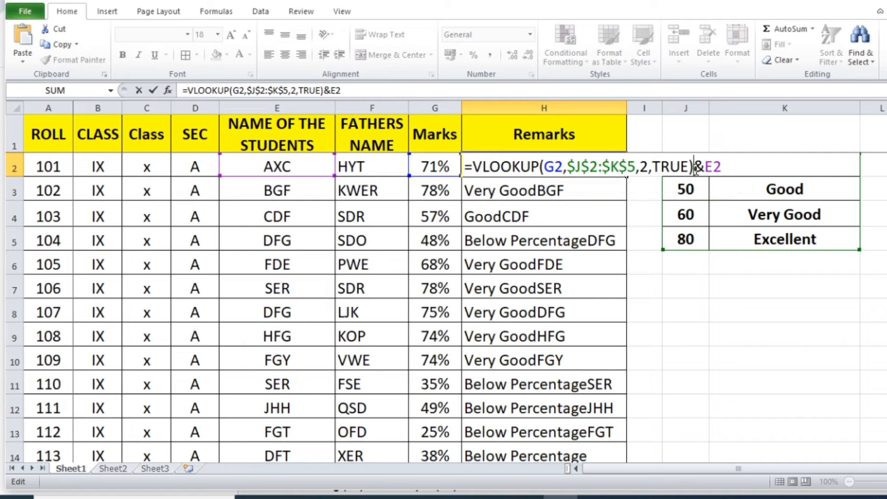
text(&)
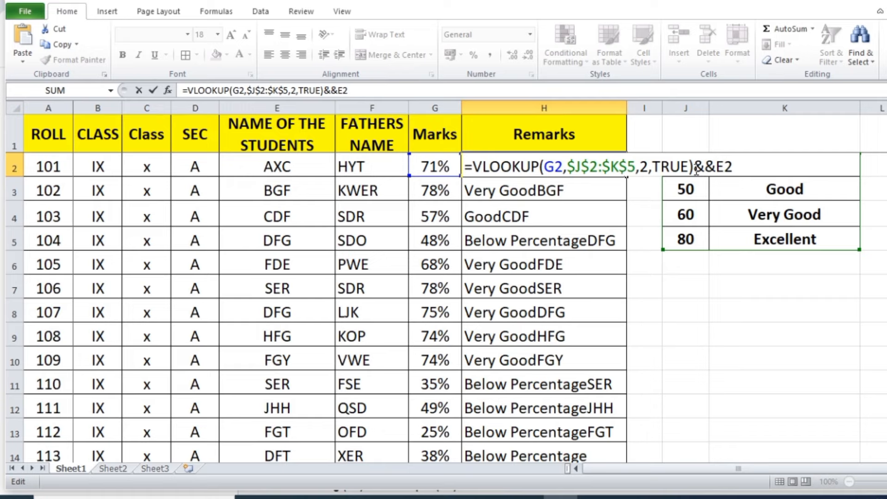
text(")
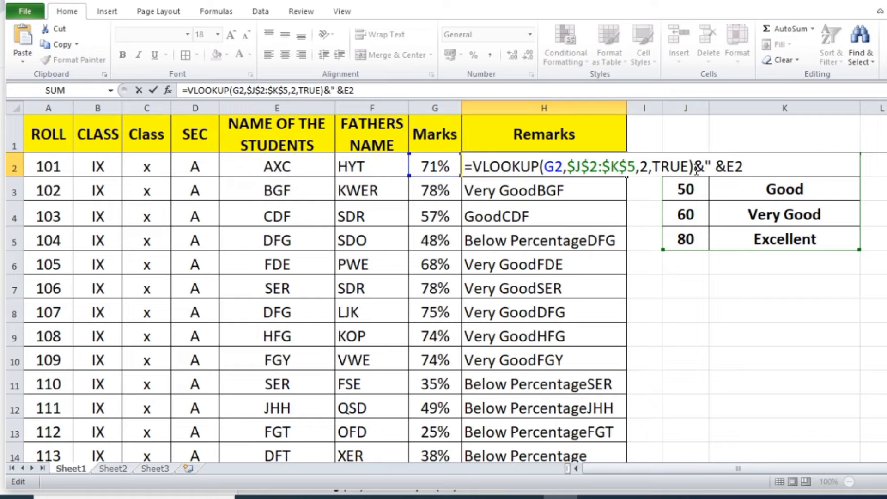
text( ")
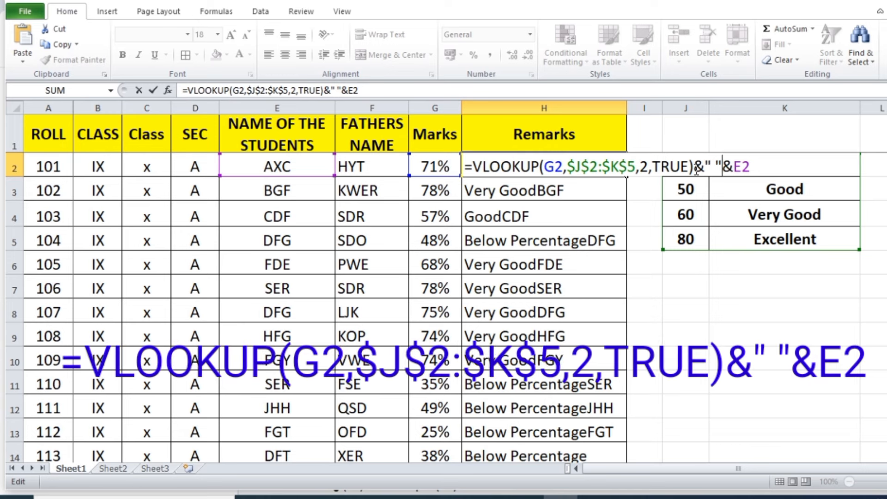
key(Return)
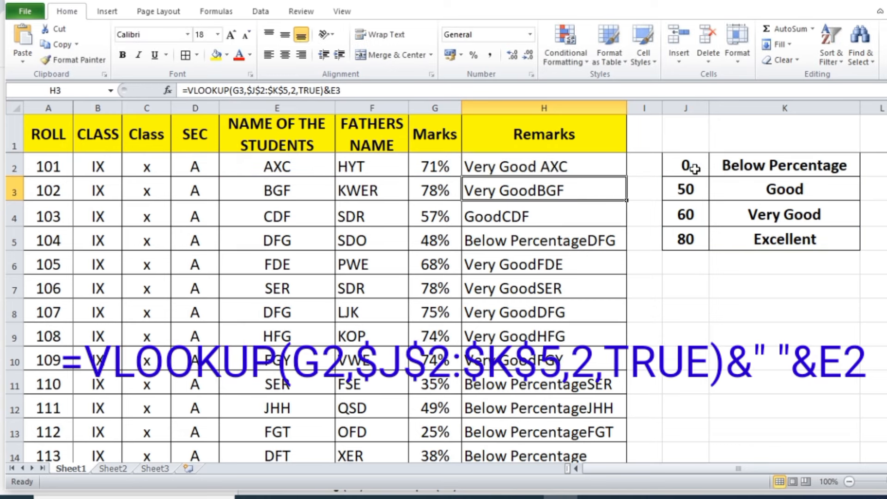
Fill the updated H2 formula down the Remarks column through the last student, roll 150
click(570, 169)
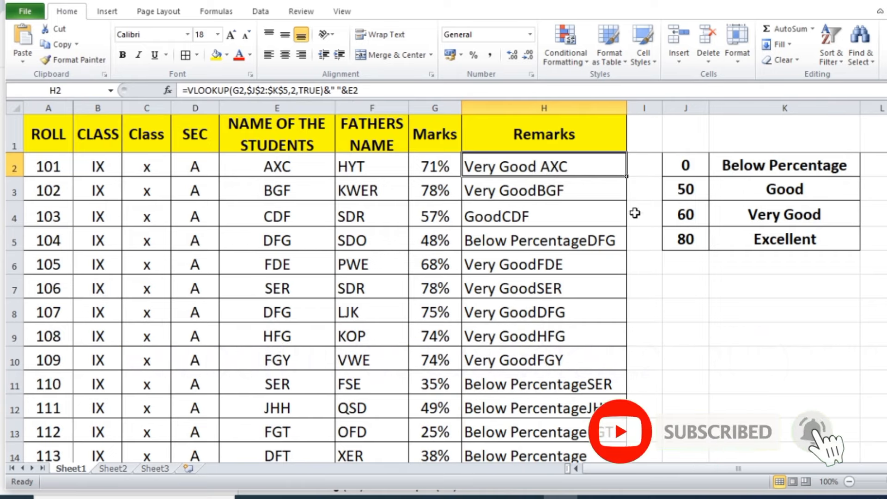
drag(627, 178, 622, 444)
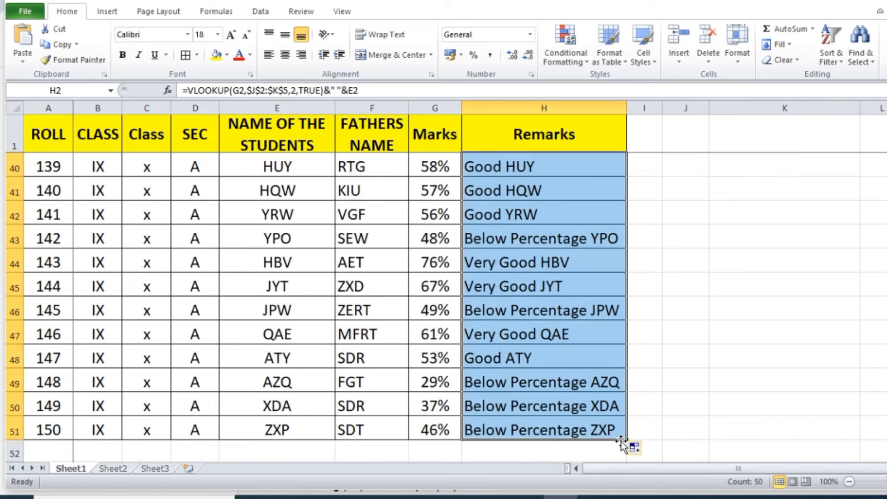
scroll(626, 337, up, 13)
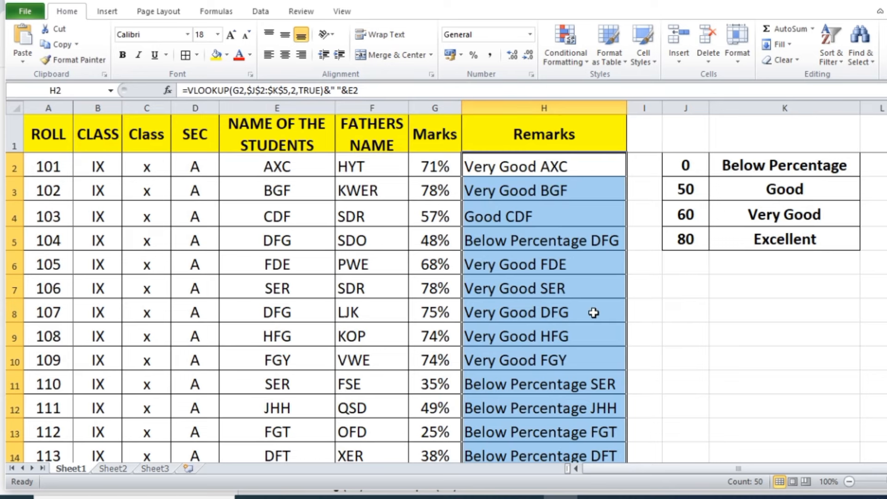
Set the marks of the student with roll 117, in G18, to 55 to test the remark formula
scroll(593, 313, down, 5)
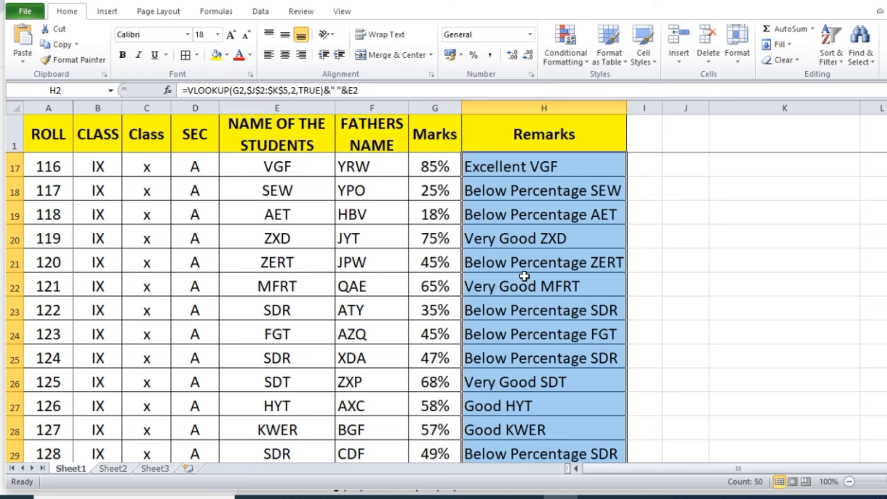
scroll(524, 276, up, 2)
scroll(524, 277, down, 1)
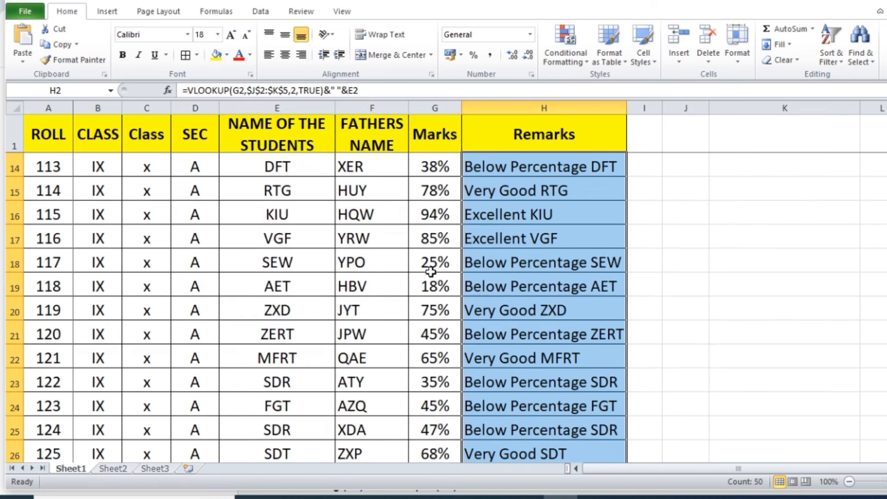
click(427, 264)
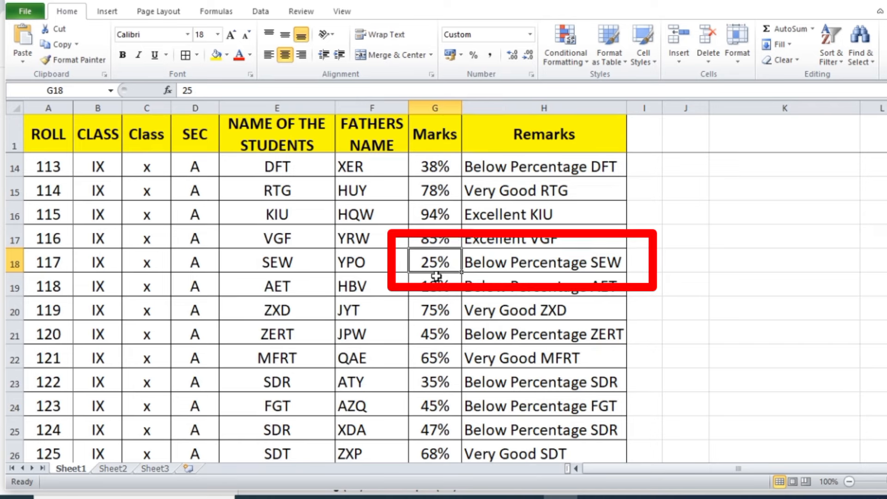
text(55)
key(Return)
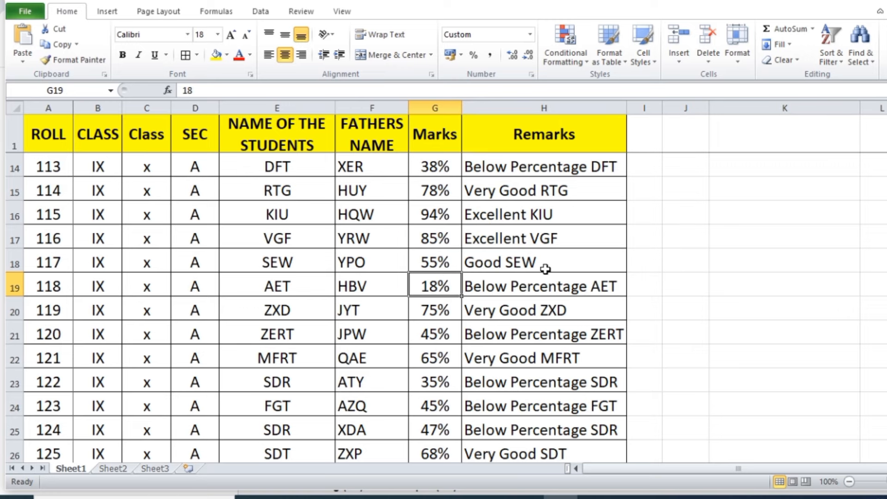
scroll(545, 269, up, 4)
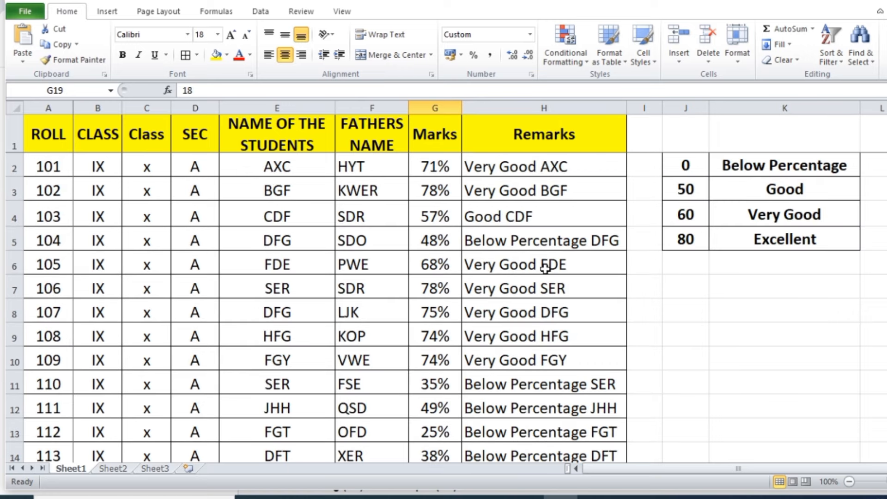